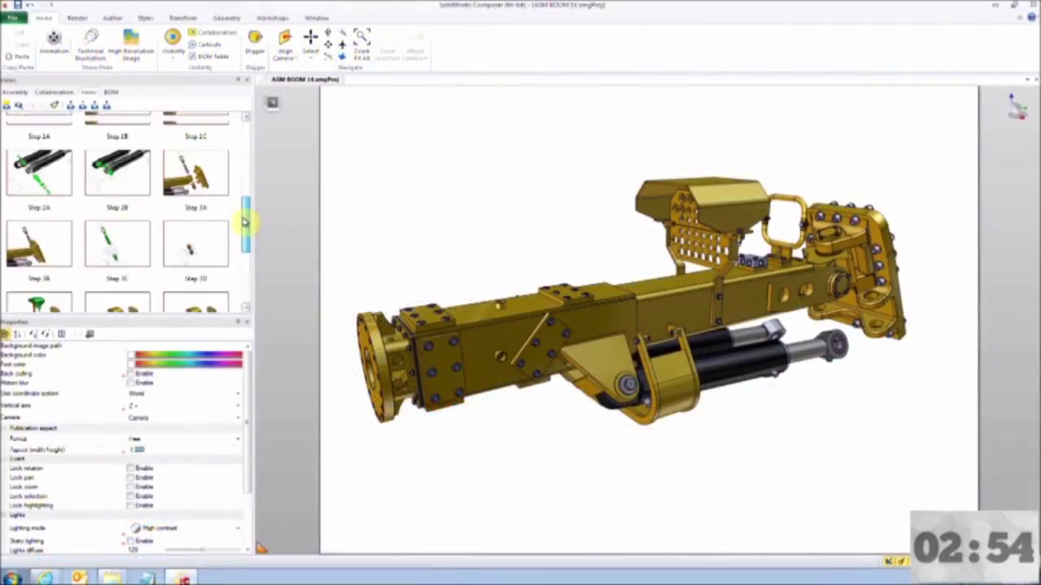
- Open the saved view of the 0315_ENSAMBLE BUT 28 subassembly
left_click_drag(244, 221, 252, 134)
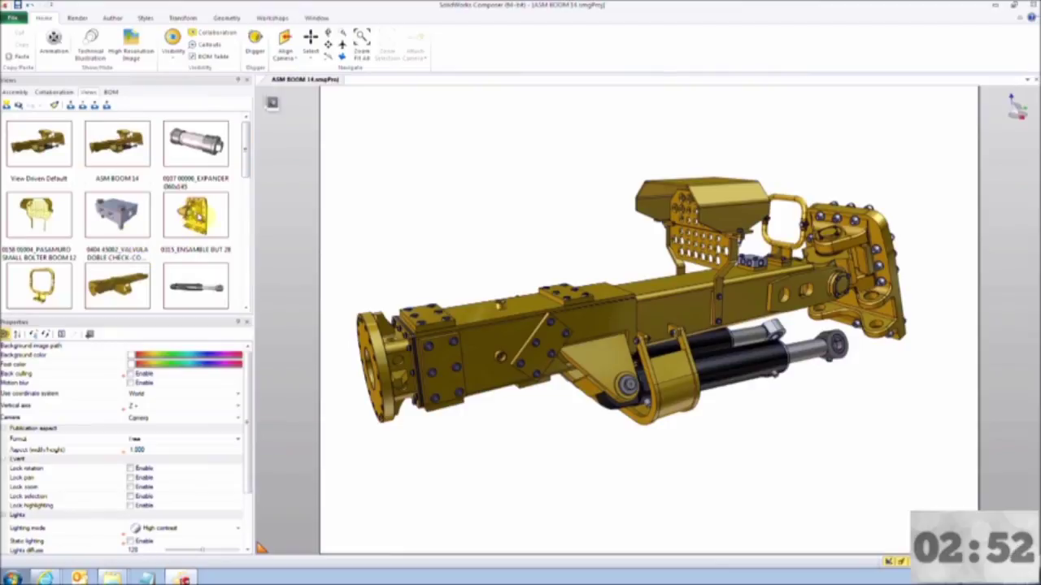
left_click(195, 213)
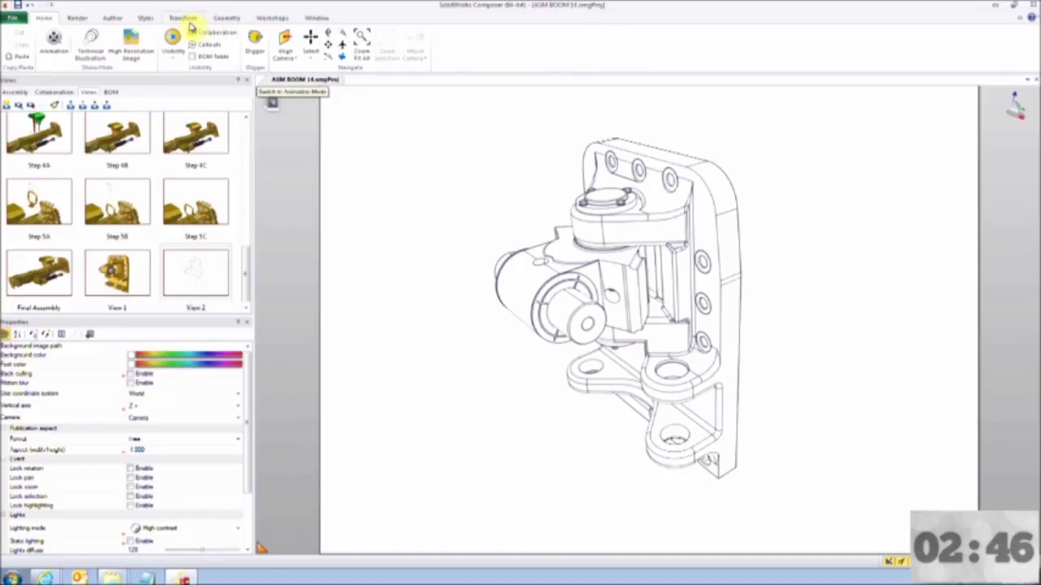
- Select all instances of the cover bolt and move them straight up, clear of the support bracket
left_click(189, 19)
left_click(44, 18)
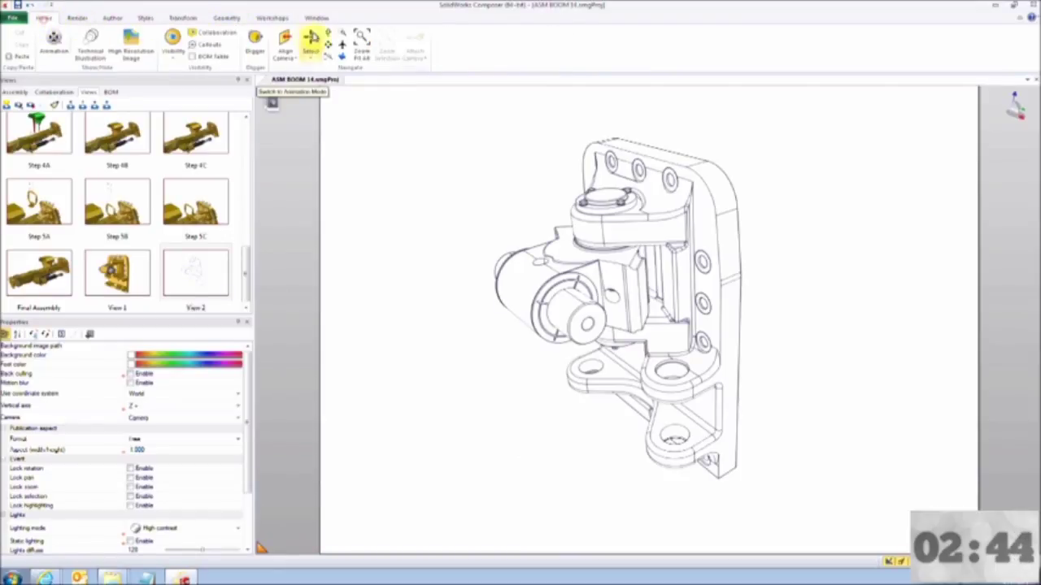
left_click(311, 45)
left_click(345, 93)
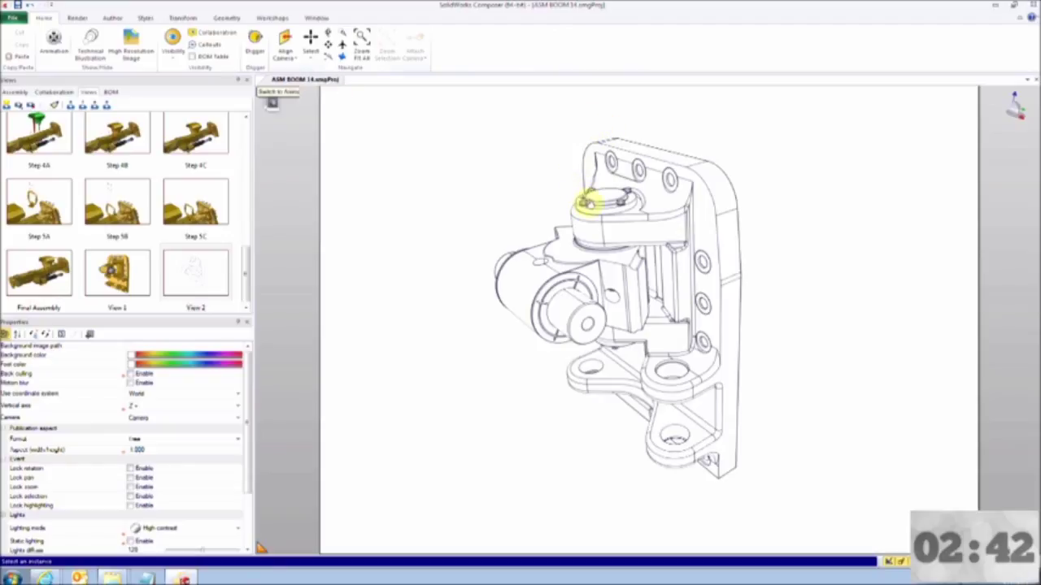
left_click(587, 203)
scroll(705, 186, "down", 3)
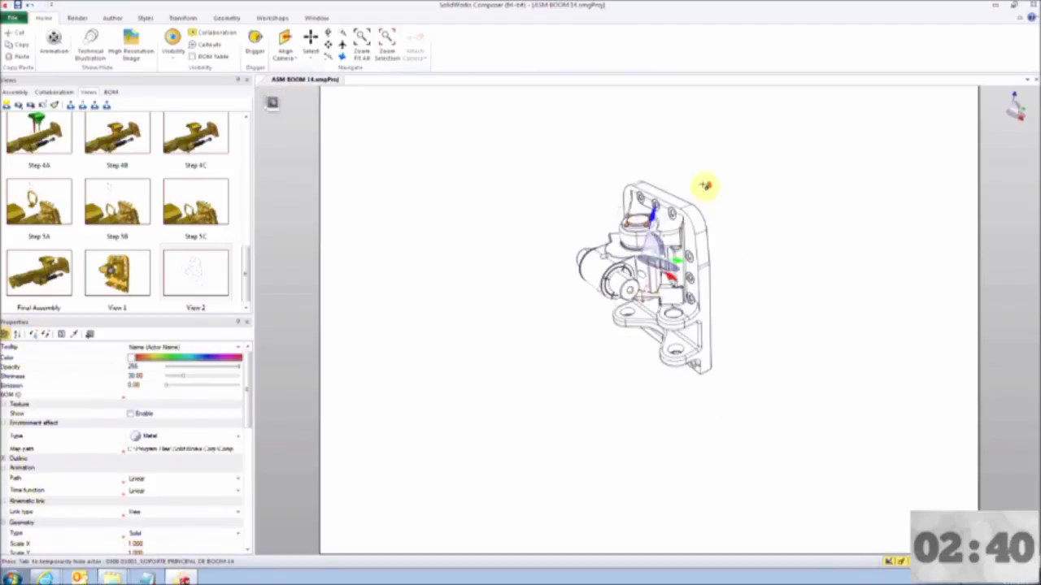
scroll(639, 248, "up", 2)
left_click_drag(631, 199, 643, 162, "alt")
scroll(643, 161, "down", 2)
middle_click_drag(639, 205, 634, 280)
left_click_drag(634, 279, 611, 144)
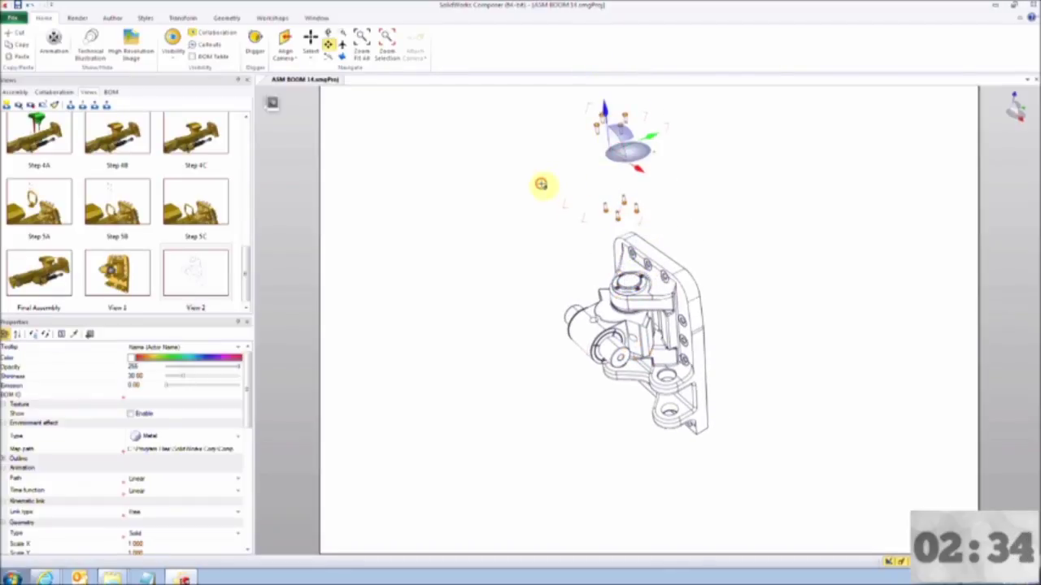
- Select the four lower-cover bolts and move them straight down below the support bracket
left_click(540, 184)
left_click_drag(558, 186, 668, 221)
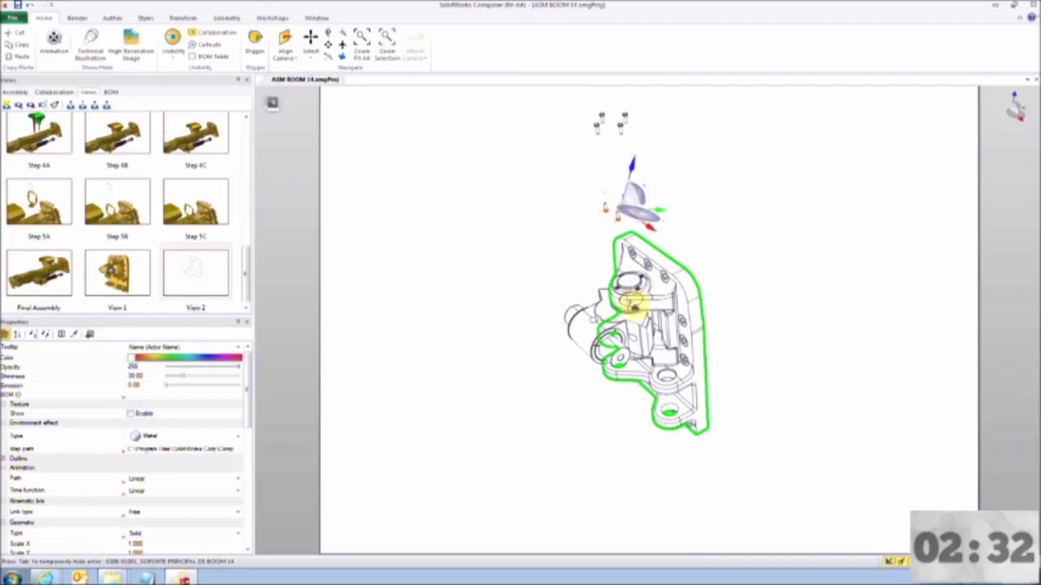
left_click_drag(630, 306, 627, 528)
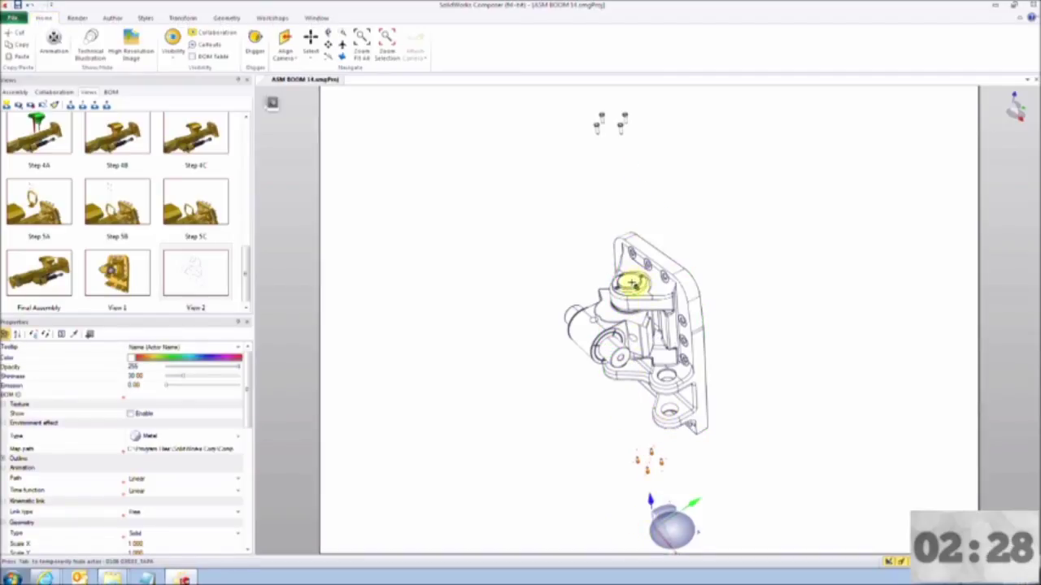
- Explode the vertical joint by moving the upper cover and pin above the bracket and the lower washers below it
left_click(632, 285)
left_click_drag(618, 237, 578, 97)
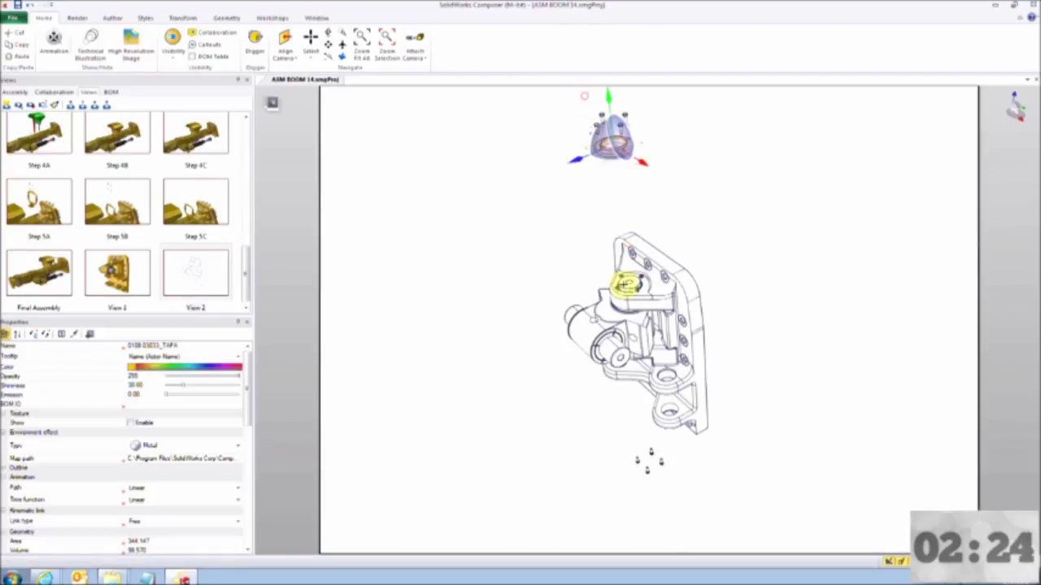
left_click(629, 284)
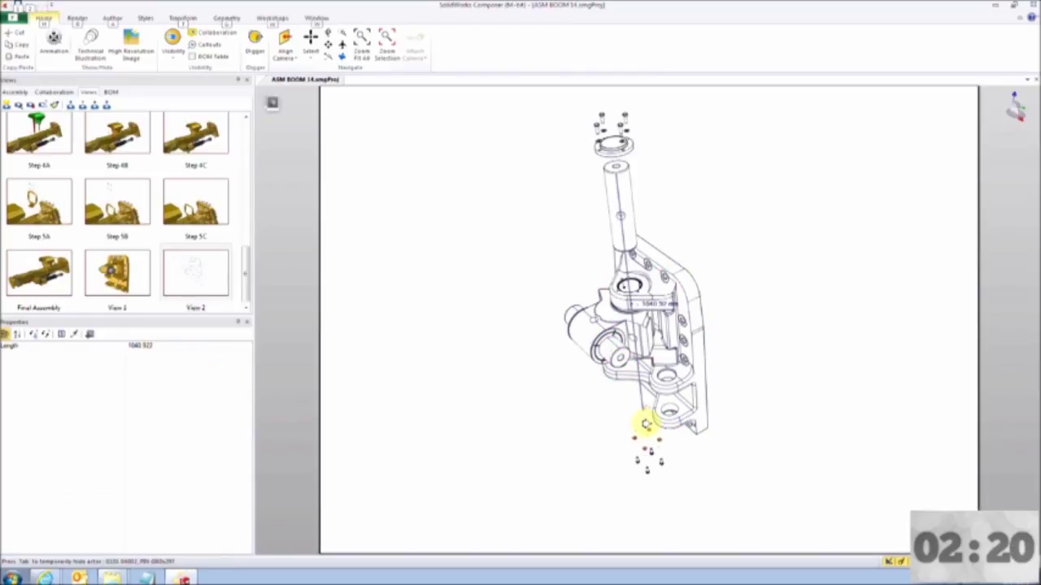
left_click_drag(646, 425, 649, 423)
left_click(751, 342)
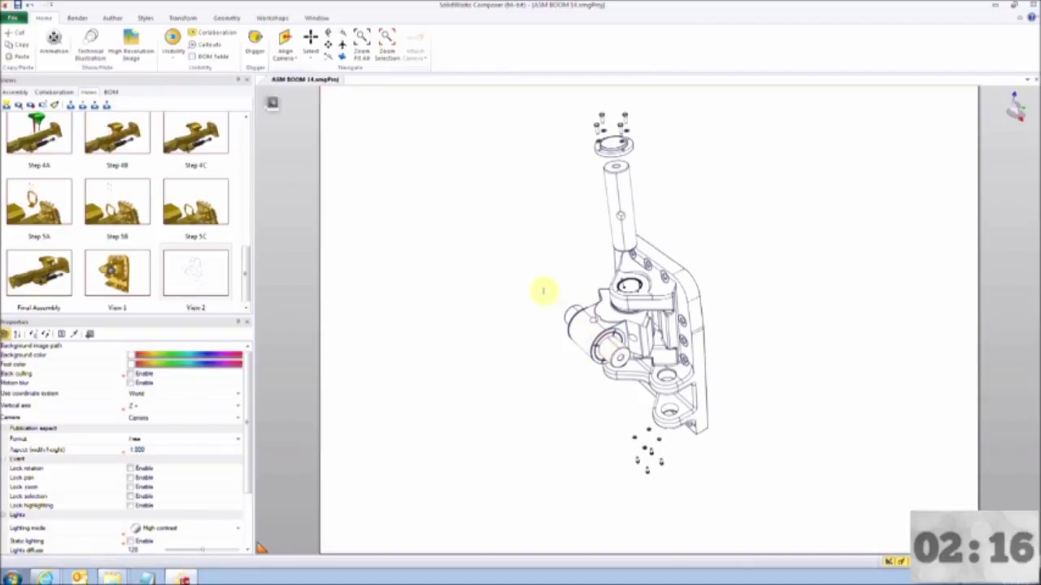
- Translate the upper coupling group out of the main support bracket and pull its horizontal pin clear of it
left_click_drag(544, 290, 616, 355)
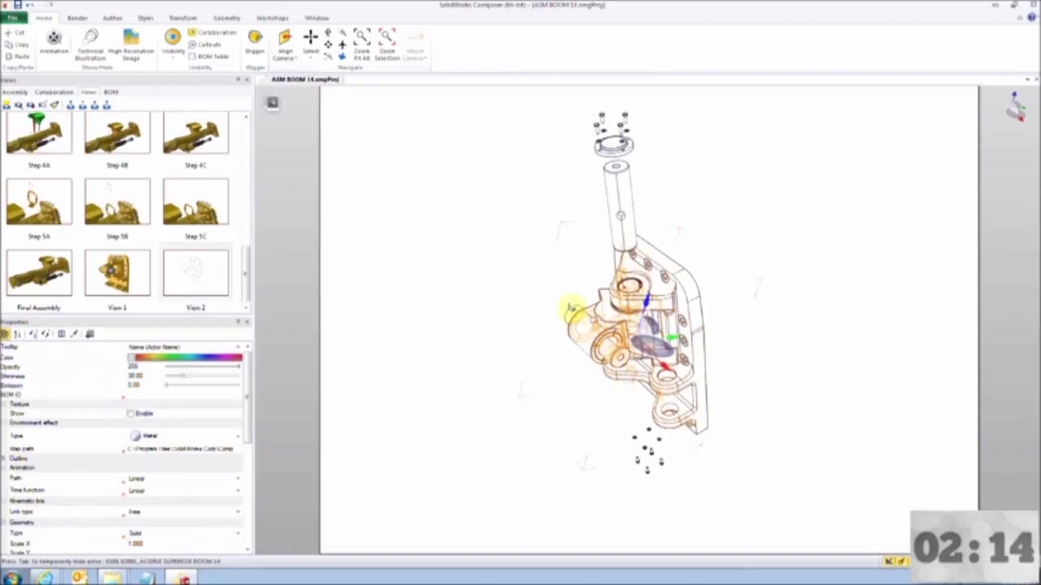
left_click(700, 333, "ctrl")
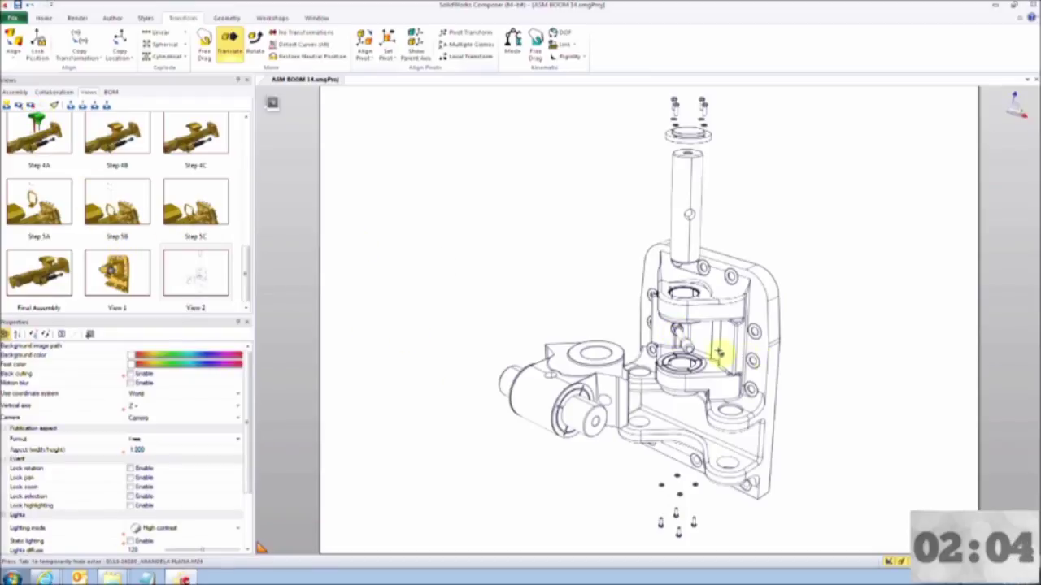
left_click(681, 340)
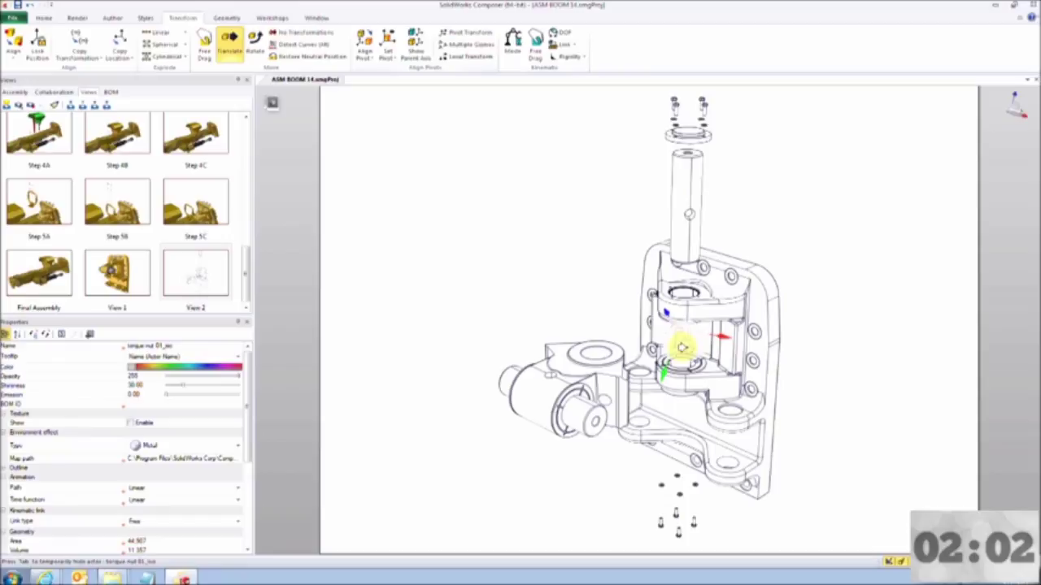
left_click(230, 44)
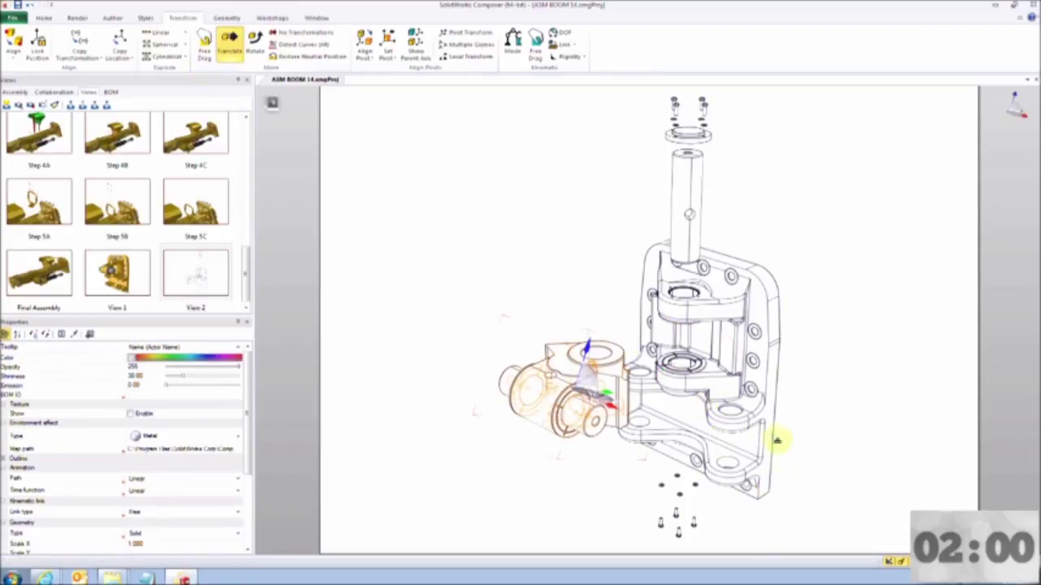
key("alt")
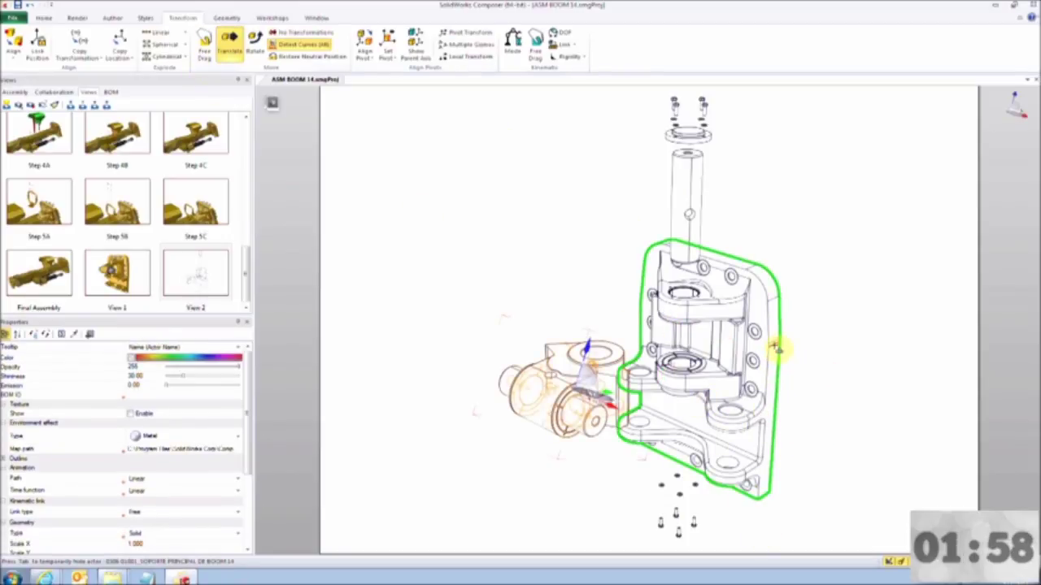
left_click_drag(526, 441, 434, 379)
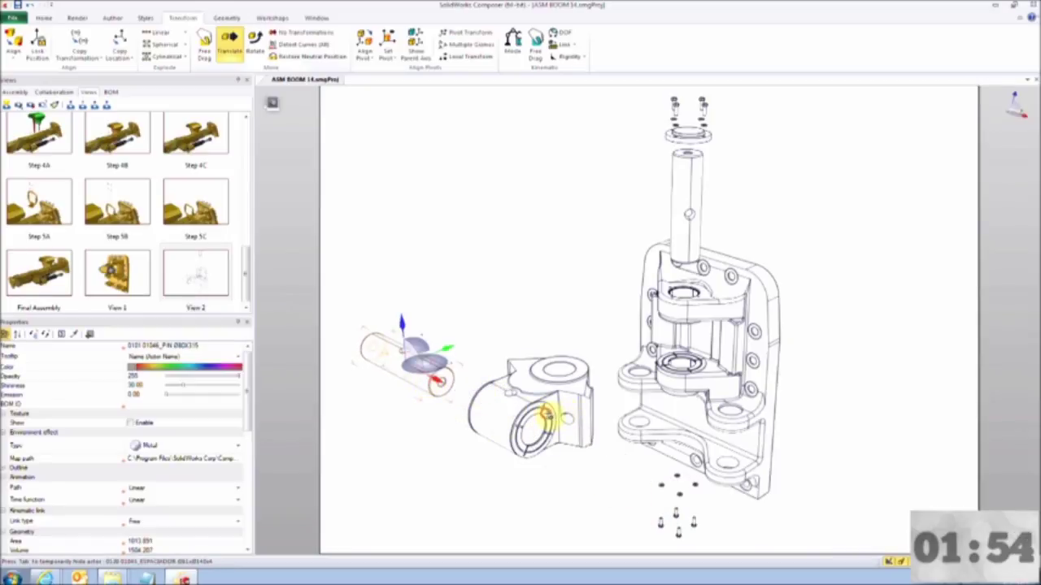
- Pull the spacers out of both ends of the coupling's bore and lift the bolt and nut above the coupling
left_click(546, 416)
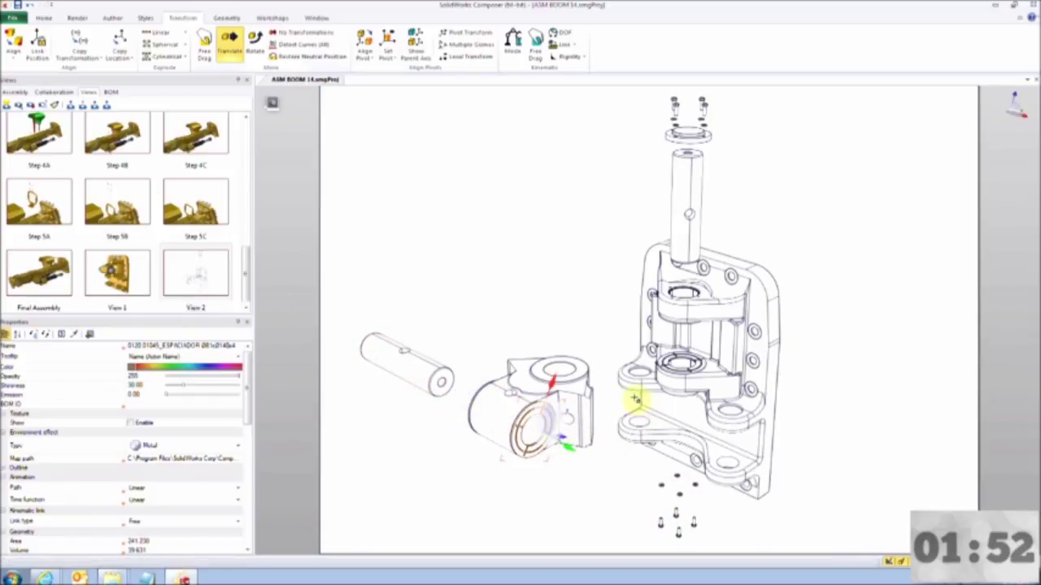
left_click_drag(565, 447, 630, 477)
left_click(608, 325)
left_click(562, 375)
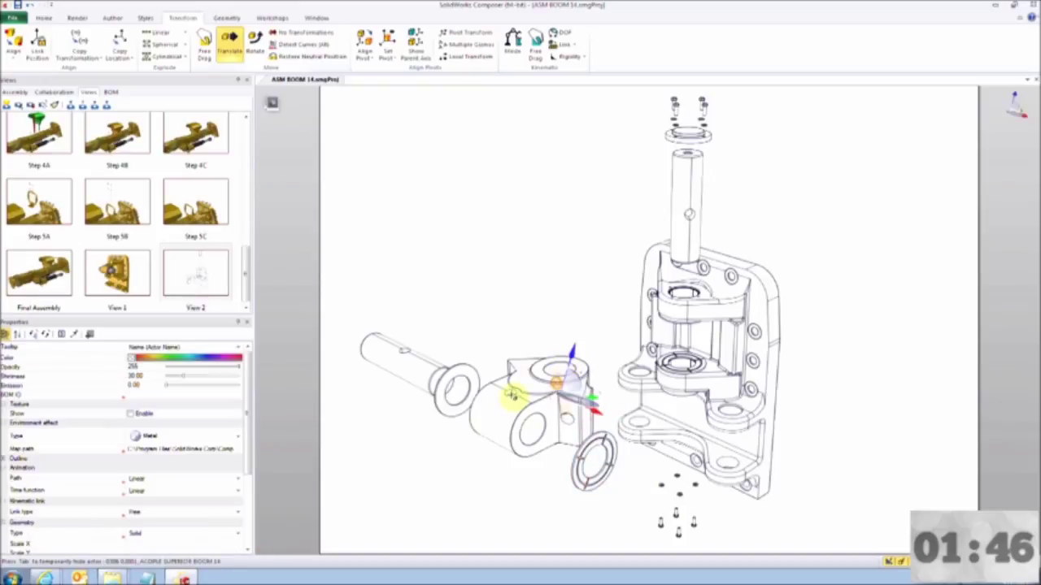
key("Tab")
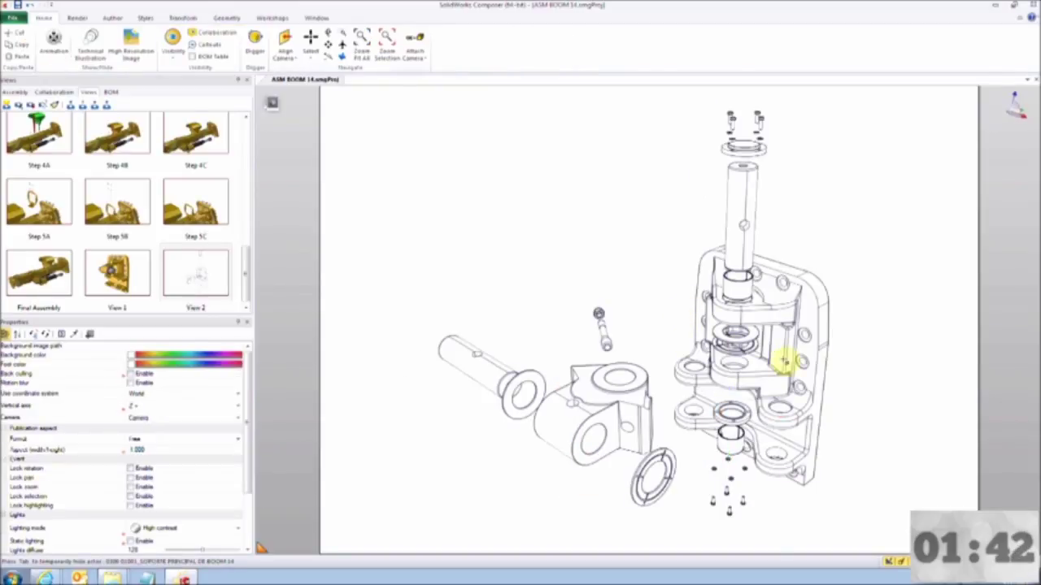
left_click(660, 327)
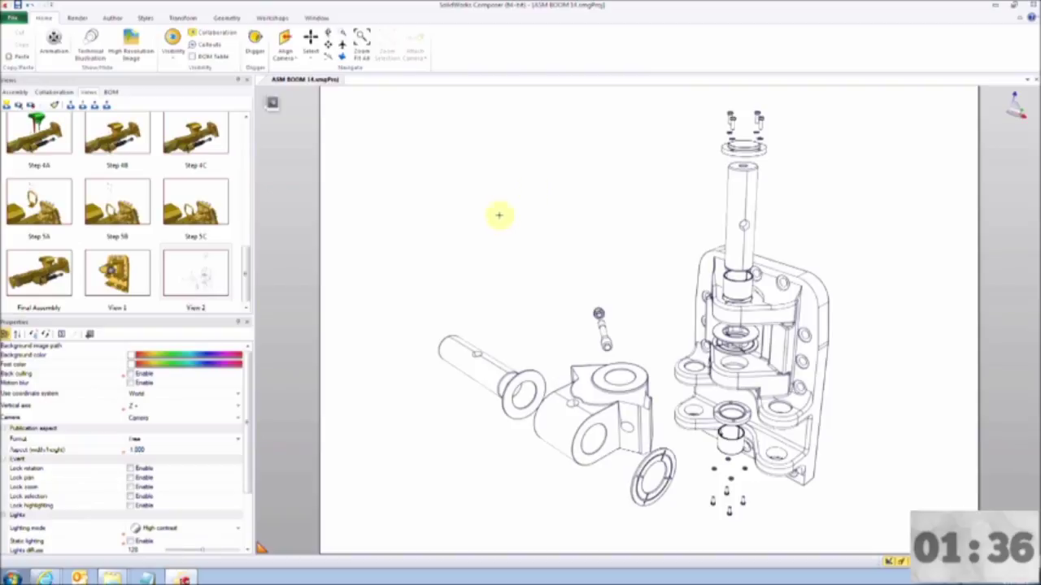
- Apply the Flat Technical custom rendering to all parts of the exploded view
left_click(77, 18)
left_click(13, 43)
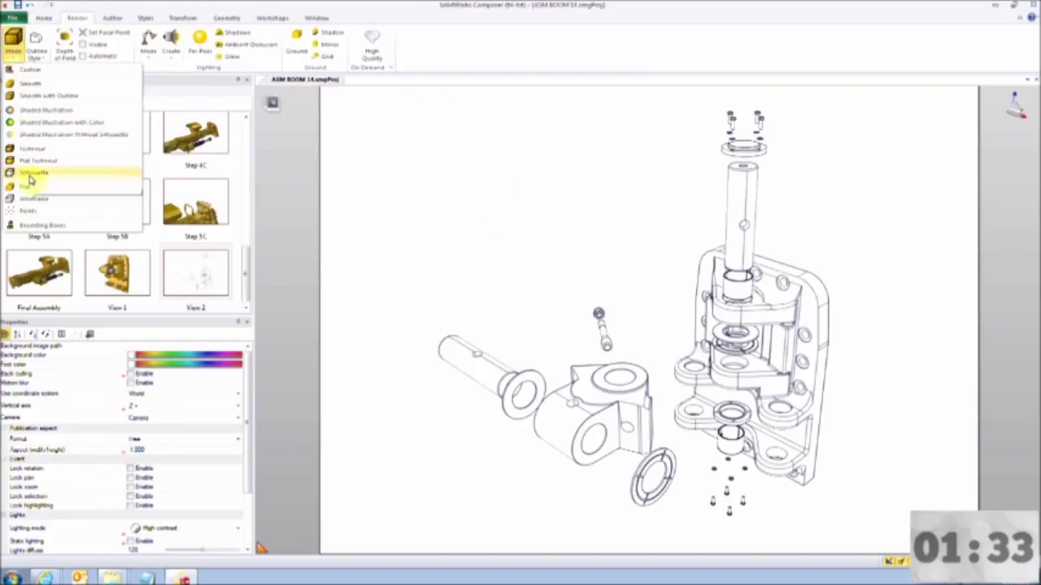
left_click(39, 82)
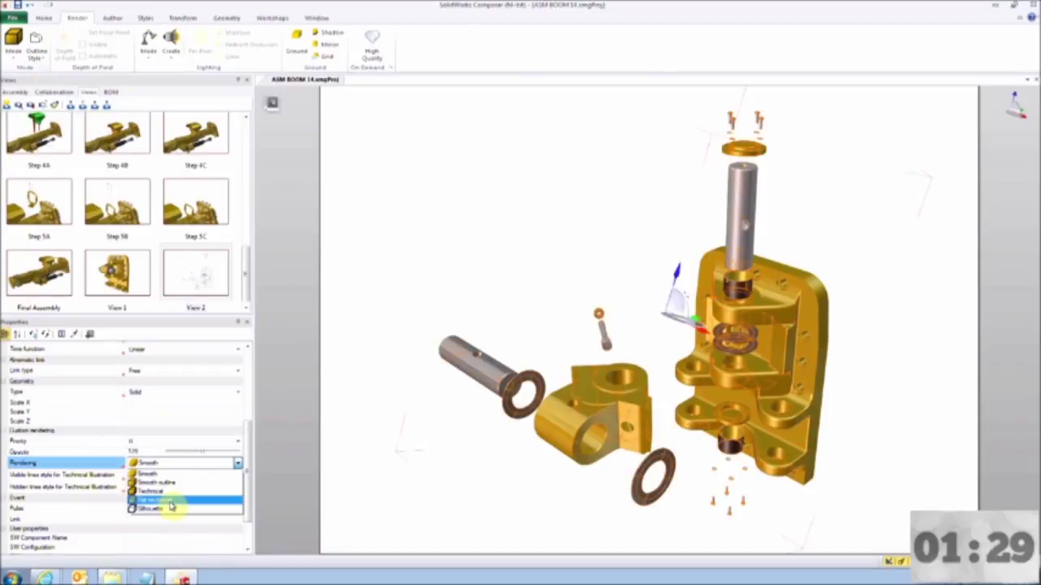
left_click(171, 501)
left_click_drag(250, 462, 252, 388)
left_click(359, 237)
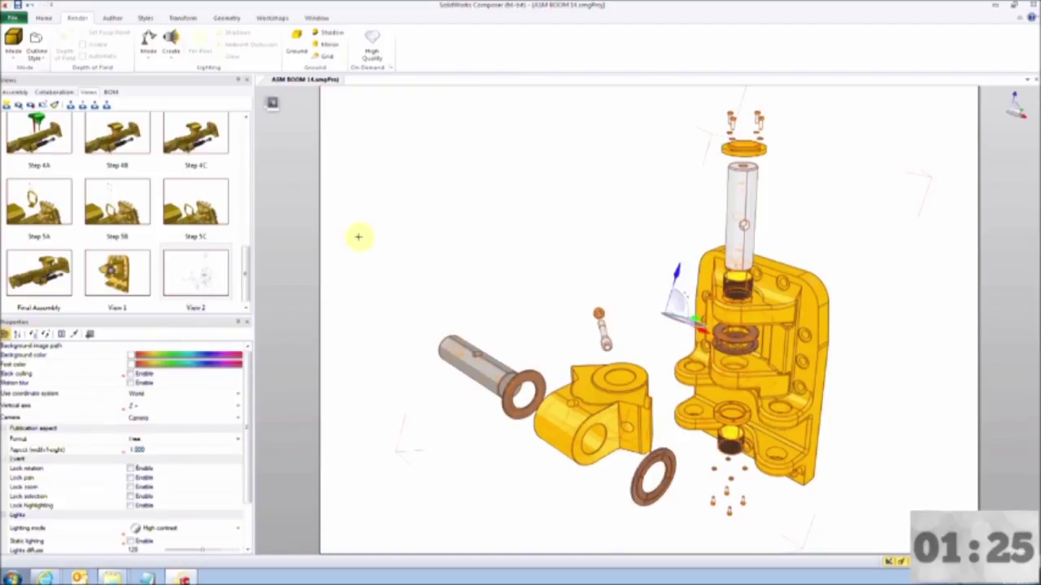
- Set the custom rendering of the main support bracket to Silhouette
left_click_drag(855, 301, 857, 303)
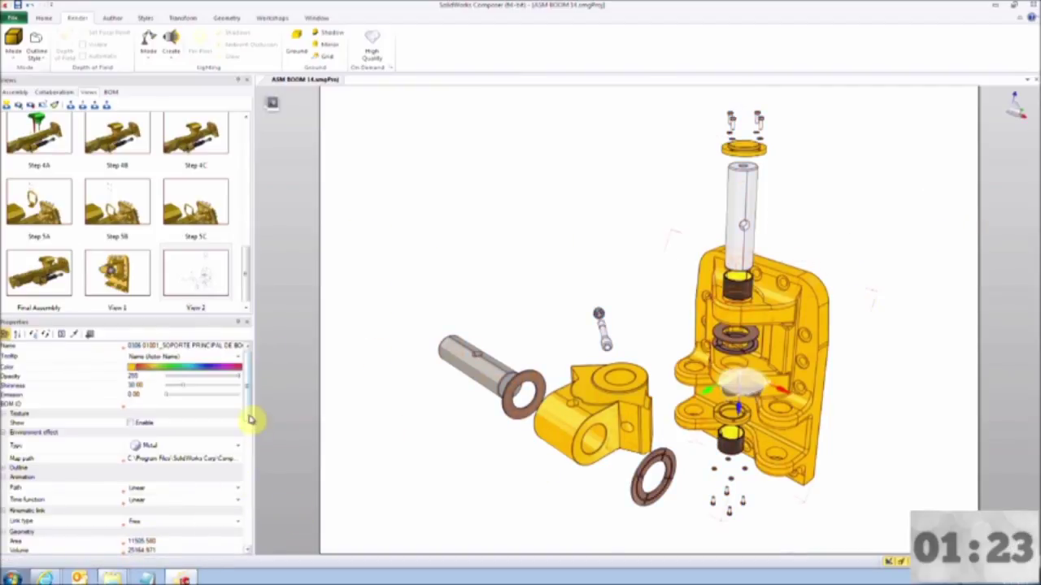
left_click_drag(250, 418, 251, 542)
left_click_drag(248, 495, 249, 461)
left_click(209, 379)
left_click(162, 423)
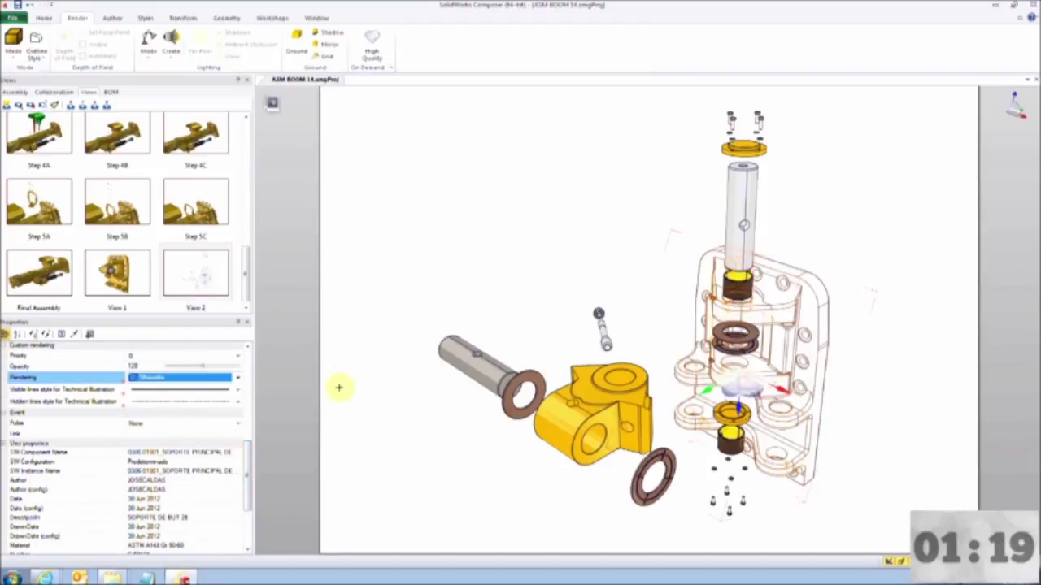
left_click(552, 196)
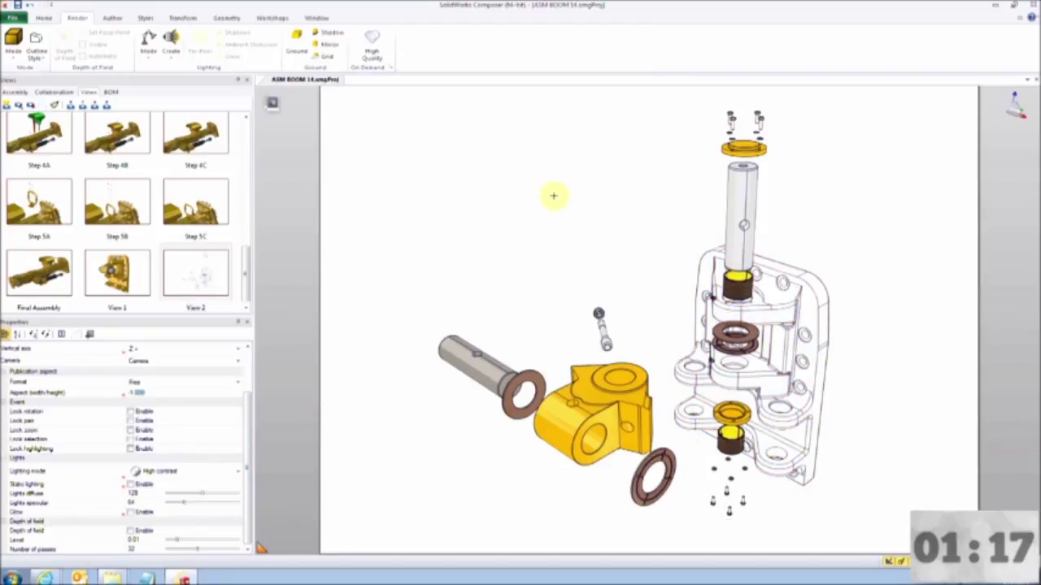
- Update View 2 with the exploded positions and the new rendering
left_click(196, 272)
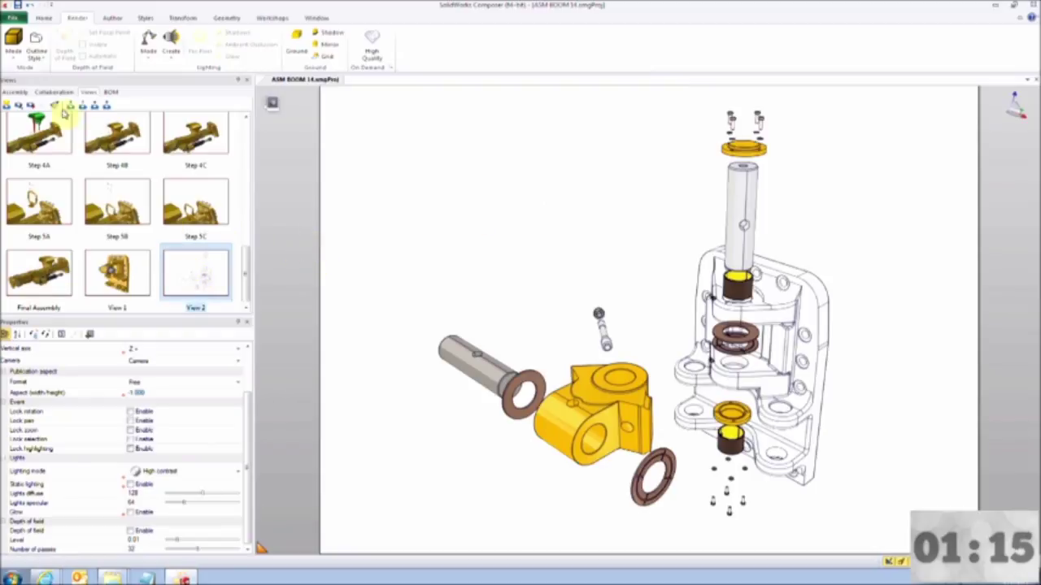
left_click(31, 105)
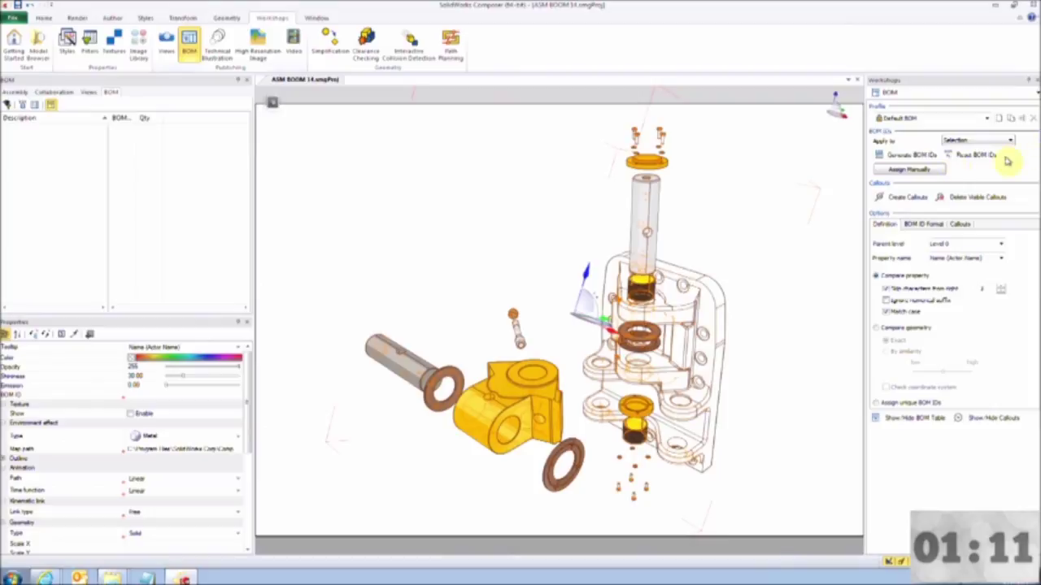
- Generate BOM IDs by comparing geometry, with callouts and a BOM table, and set the table's position to Free
left_click(877, 328)
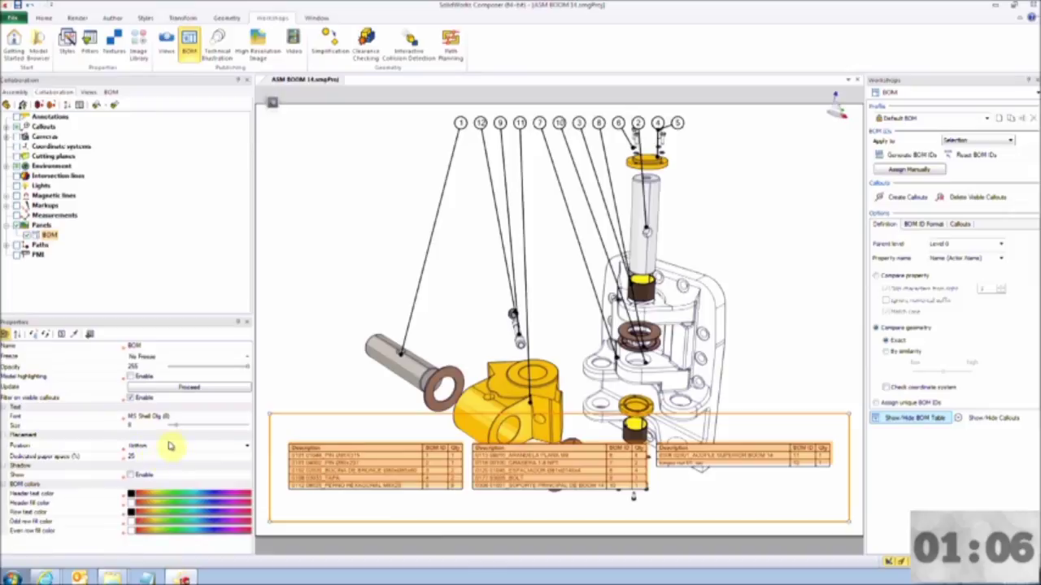
left_click(170, 446)
left_click(168, 461)
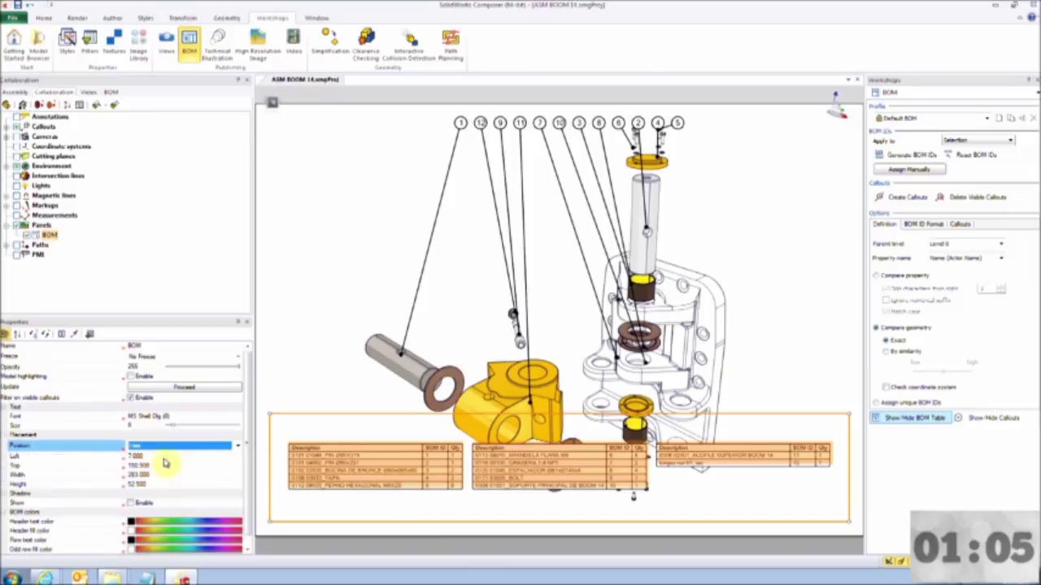
- Move the BOM table to the upper-left area of the page and resize it to a single block of rows
left_click_drag(270, 409, 614, 238)
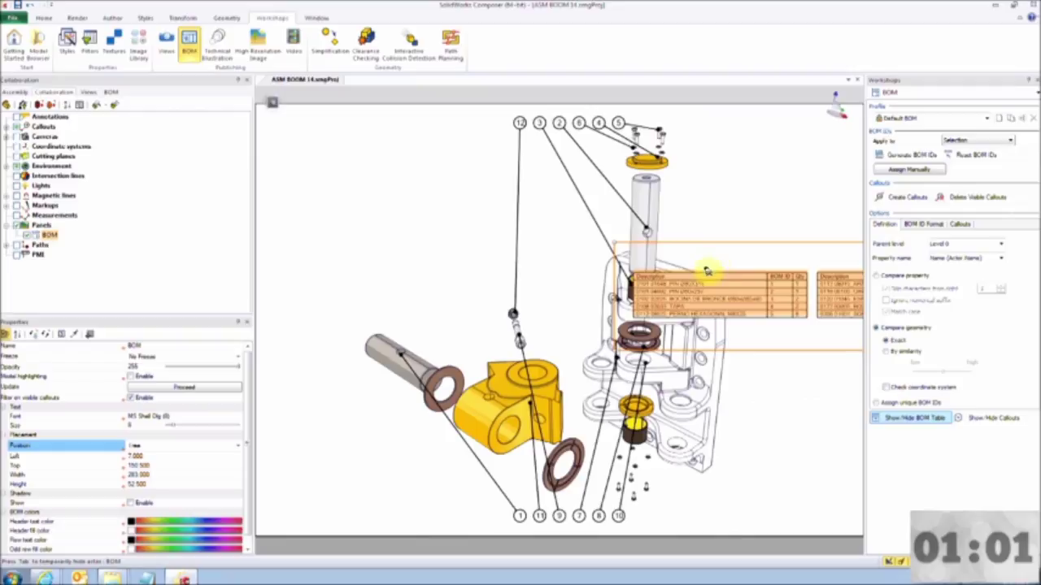
left_click_drag(707, 271, 358, 197)
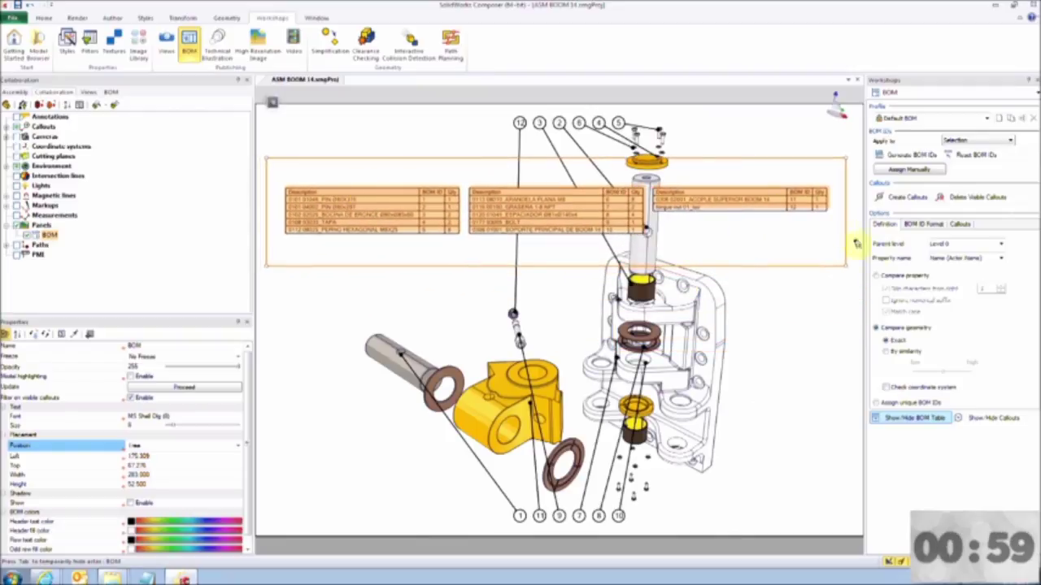
left_click_drag(817, 275, 477, 344)
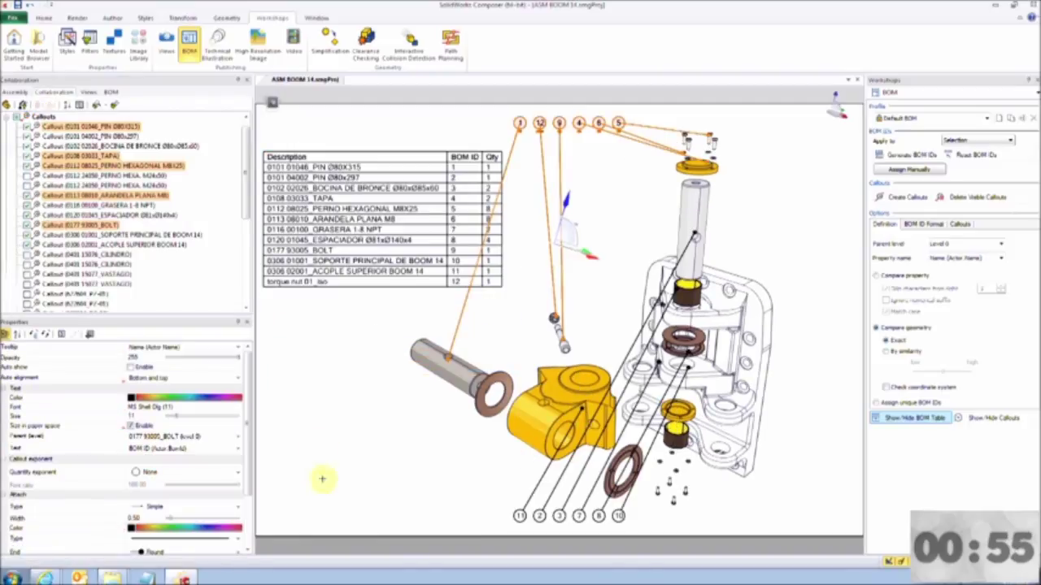
- Set the auto alignment of all callouts to Free 2D and arrange them beside their parts
left_click_drag(487, 520, 648, 531, "ctrl")
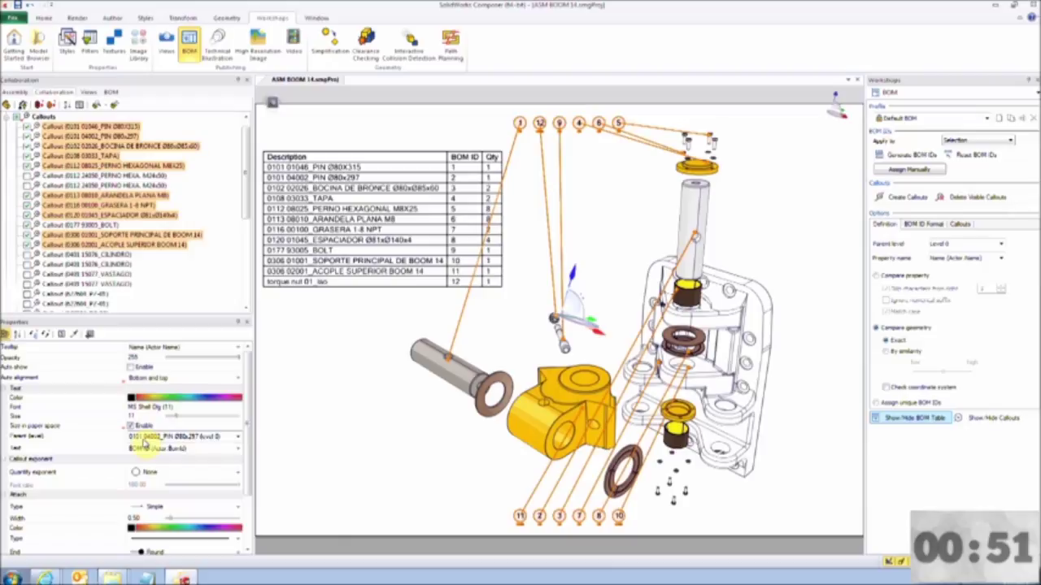
left_click(177, 378)
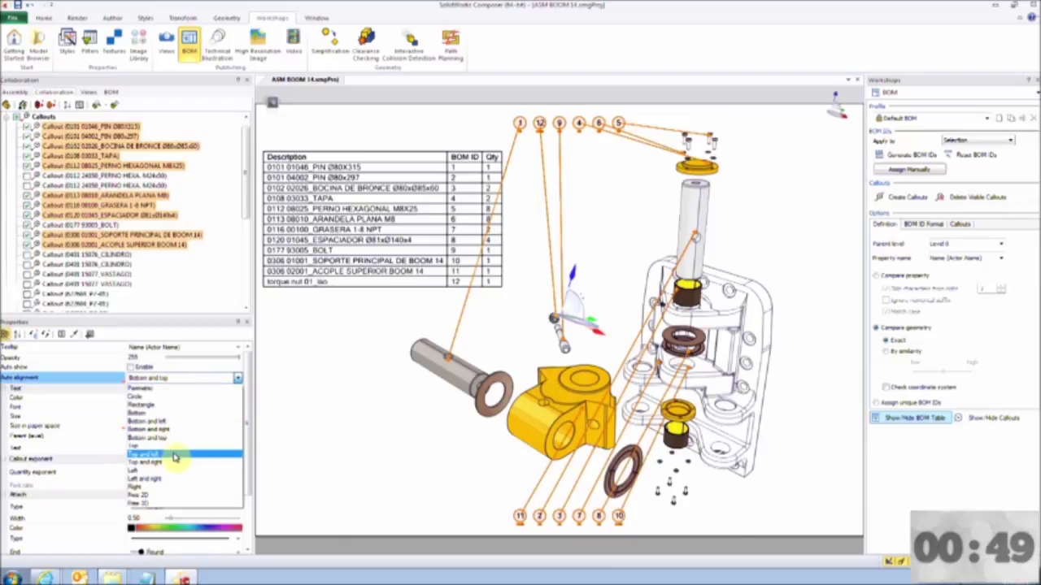
left_click(167, 464)
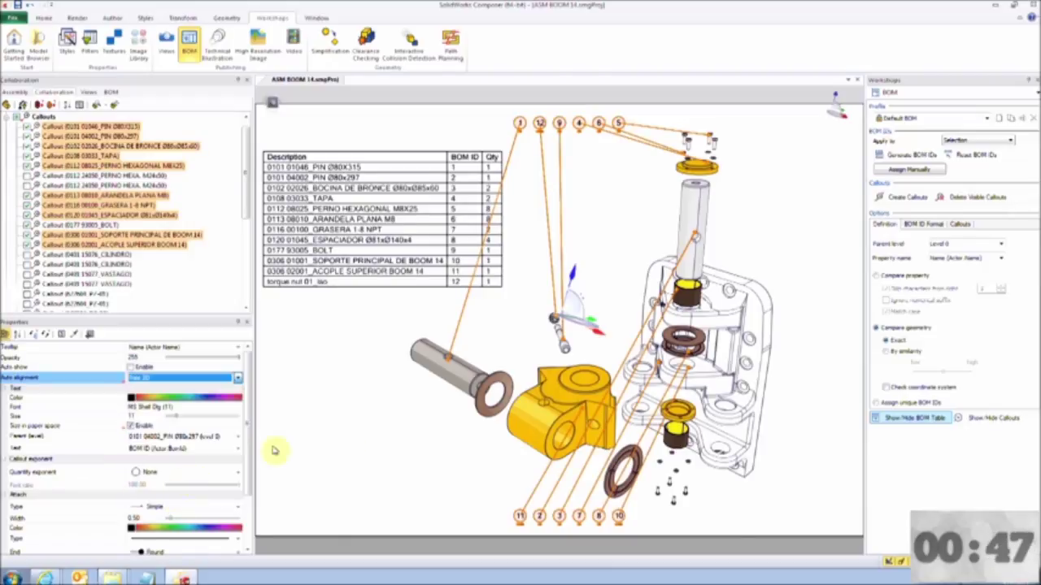
left_click(466, 480)
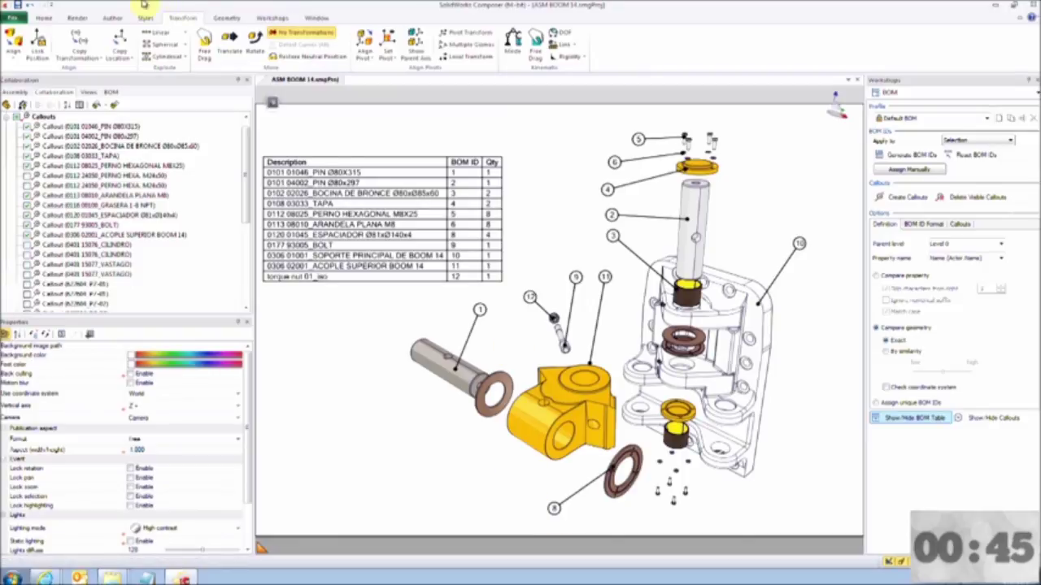
- Align the callouts along a vertical and a sloping magnetic line, and update View 2 with this layout
left_click(117, 18)
left_click(320, 34)
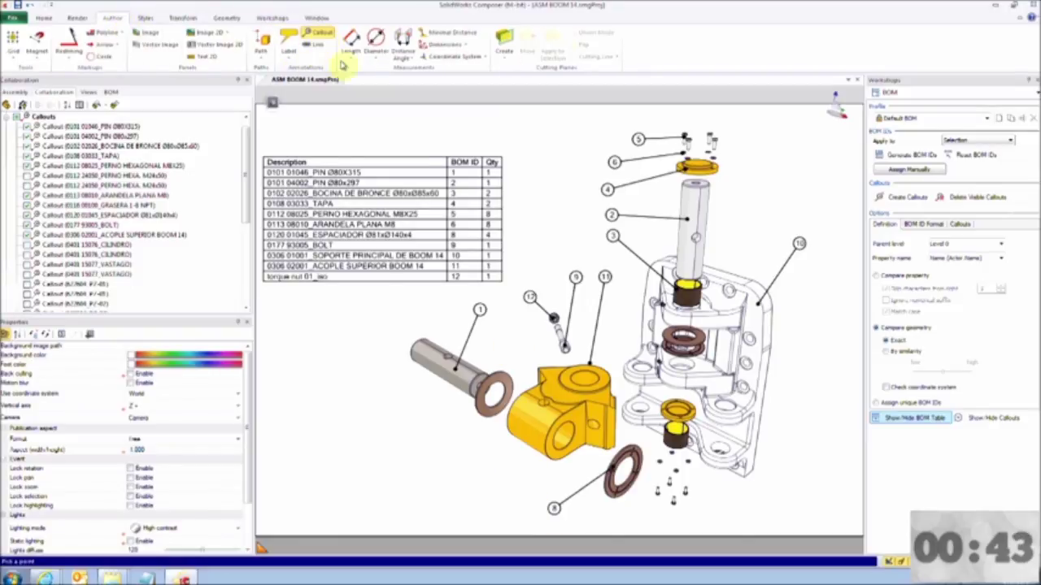
left_click(488, 412)
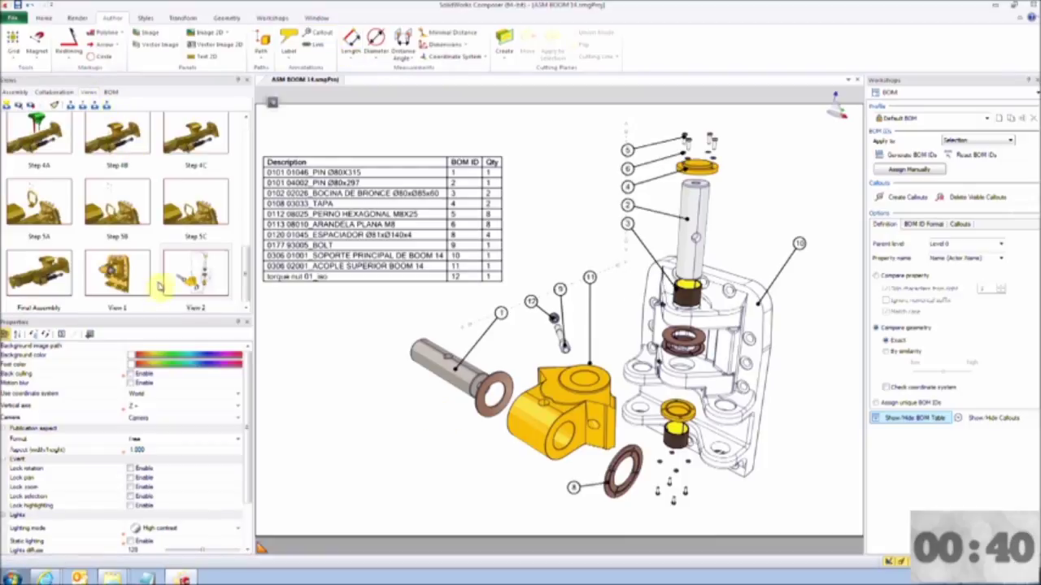
left_click(195, 276)
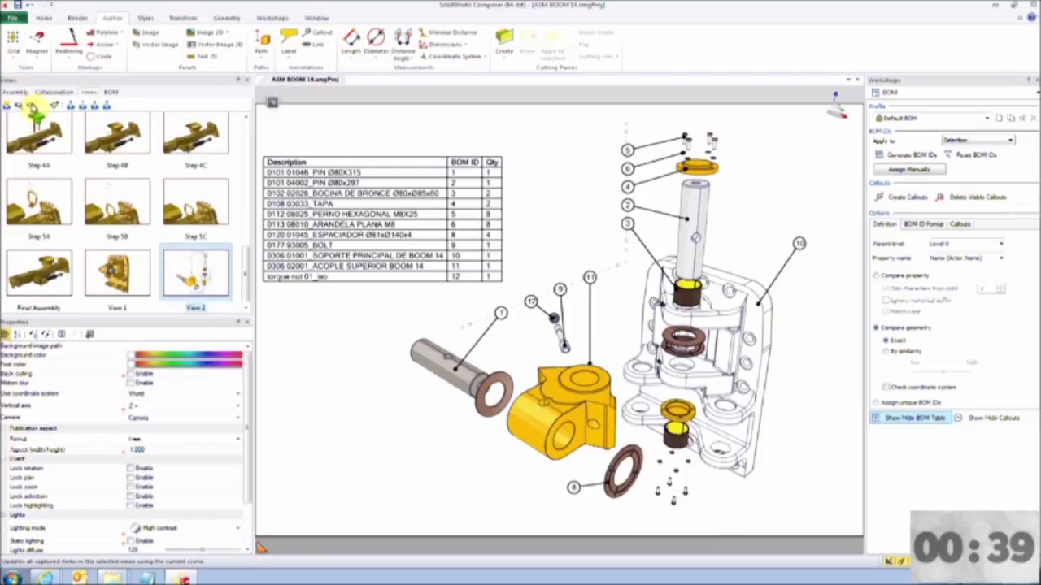
- Preview the technical illustration of the exploded view with the HLR (Silhouette per object) + Shadows profile
left_click(897, 154)
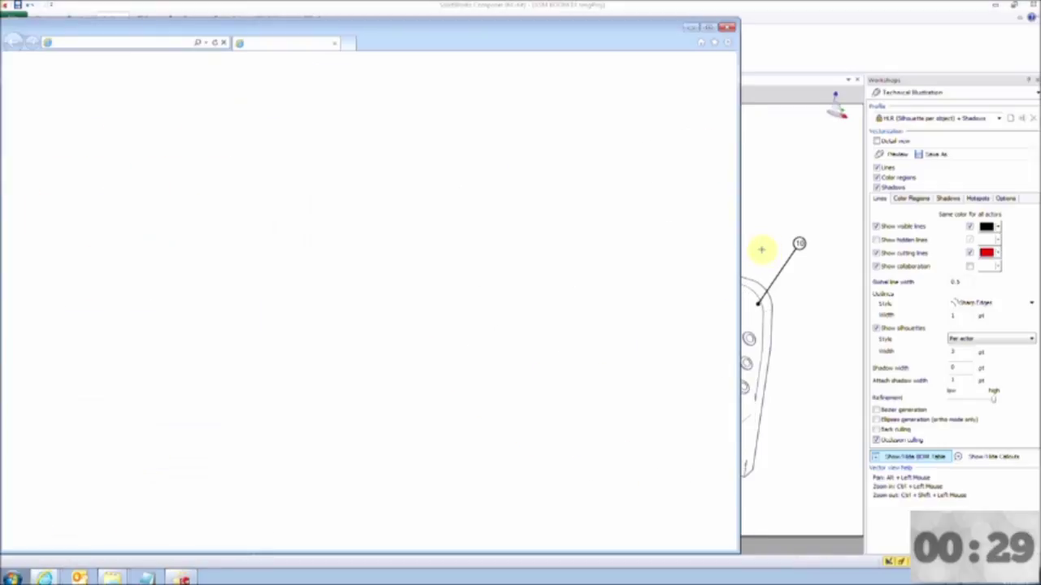
left_click(761, 249)
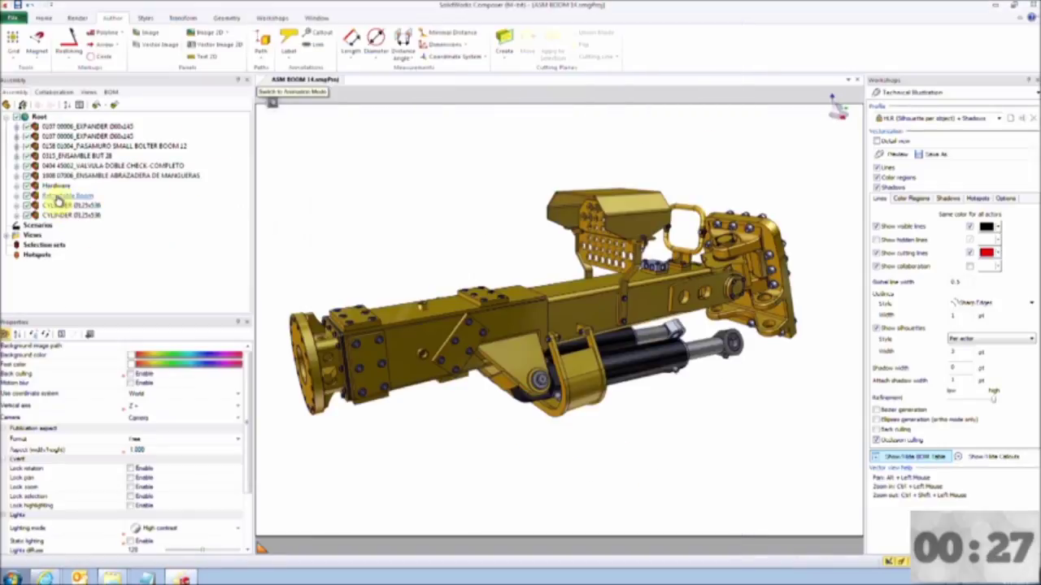
- Link the 0315_ENSAMBLE BUT 28 subassembly of the complete boom to View 2, and display the saved views
left_click(61, 166)
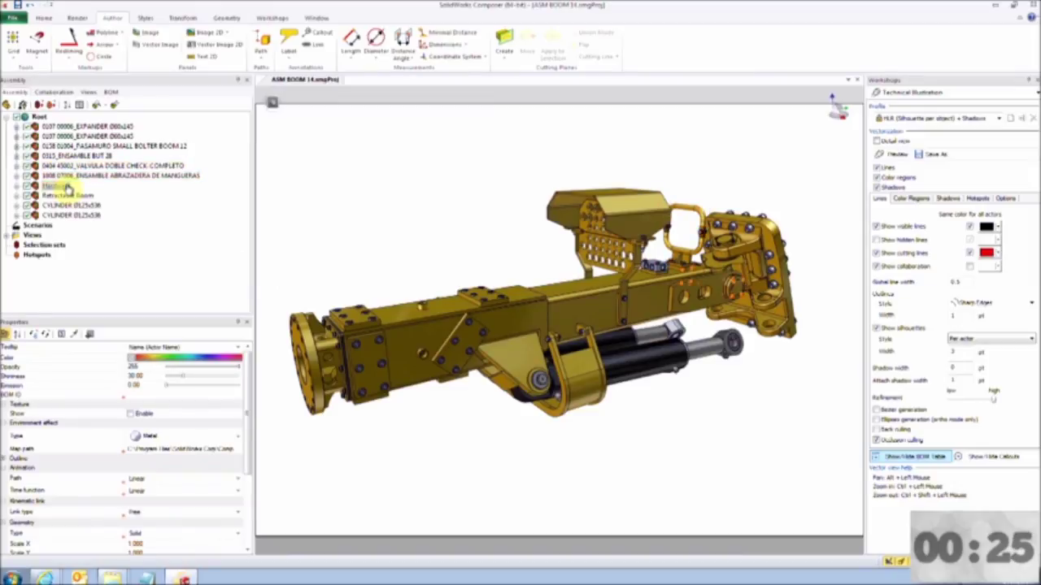
left_click(79, 156)
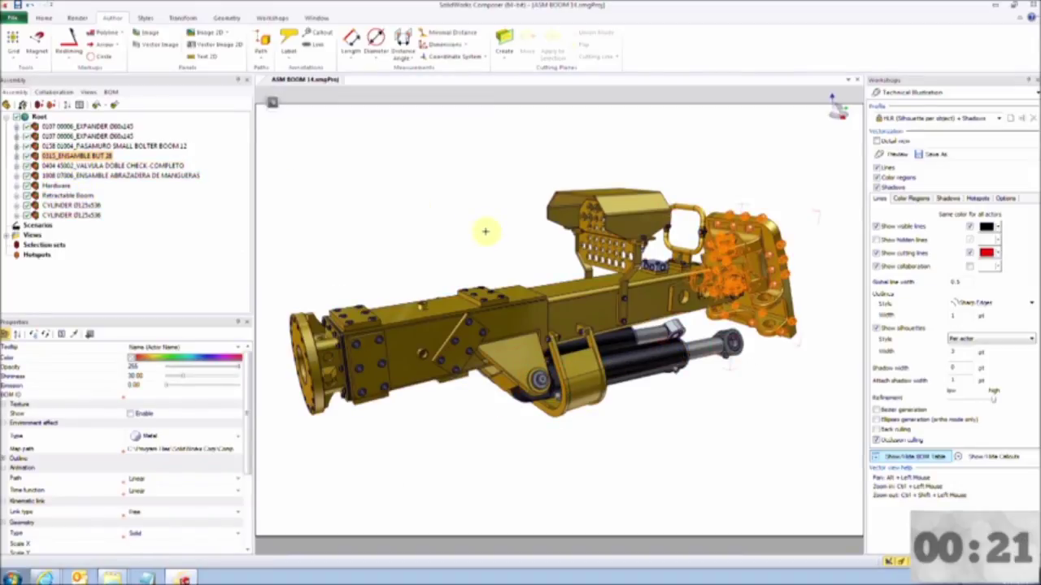
left_click_drag(248, 416, 248, 485)
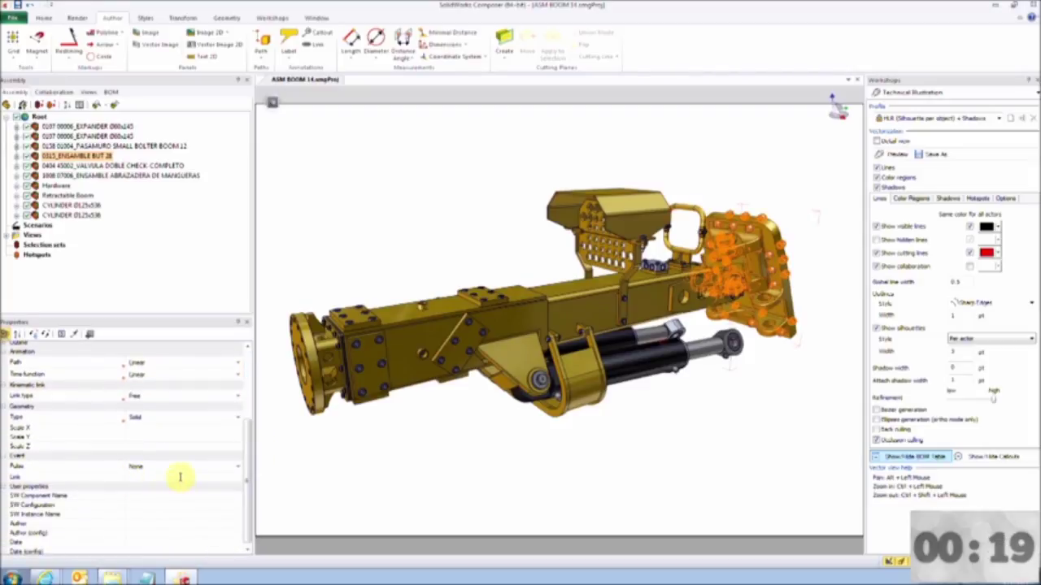
left_click(181, 477)
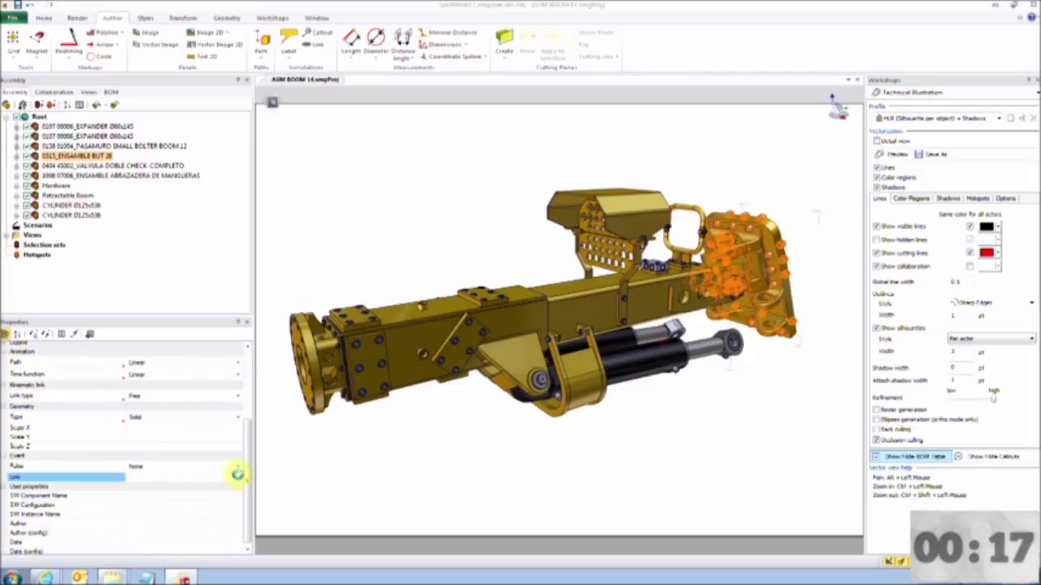
left_click(684, 491)
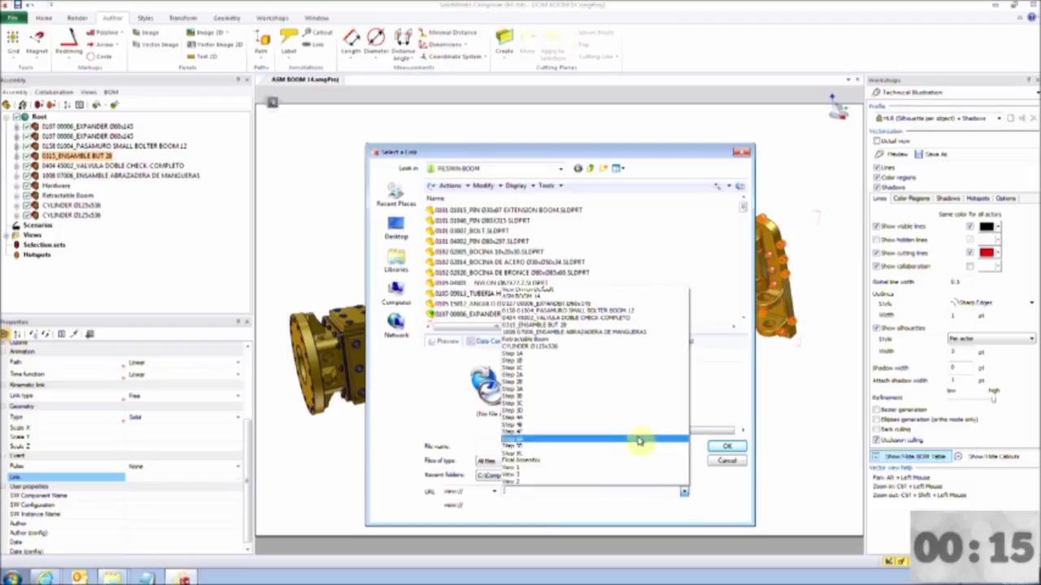
left_click(532, 486)
left_click(726, 448)
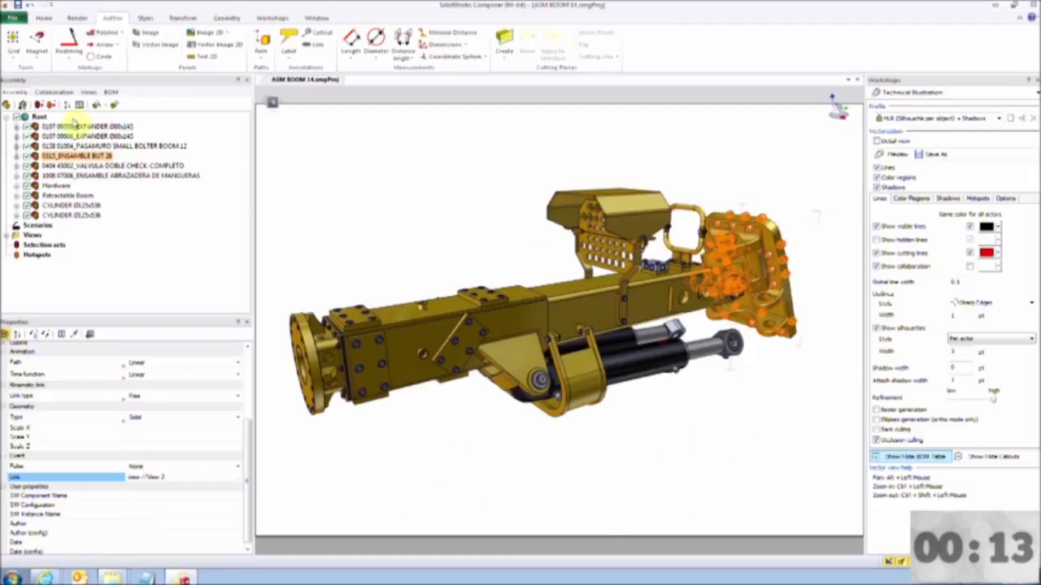
left_click(89, 94)
left_click(856, 507)
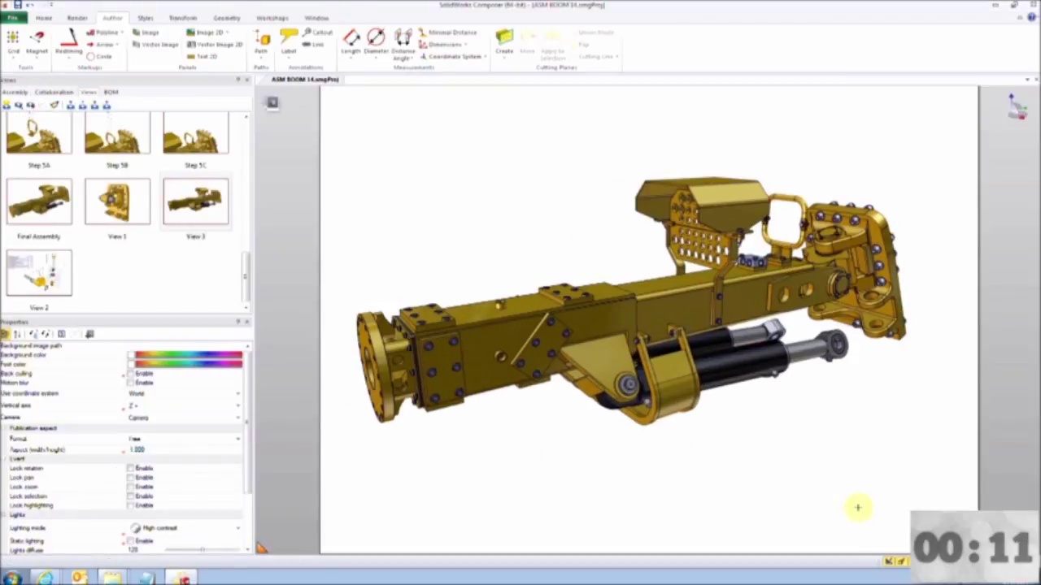